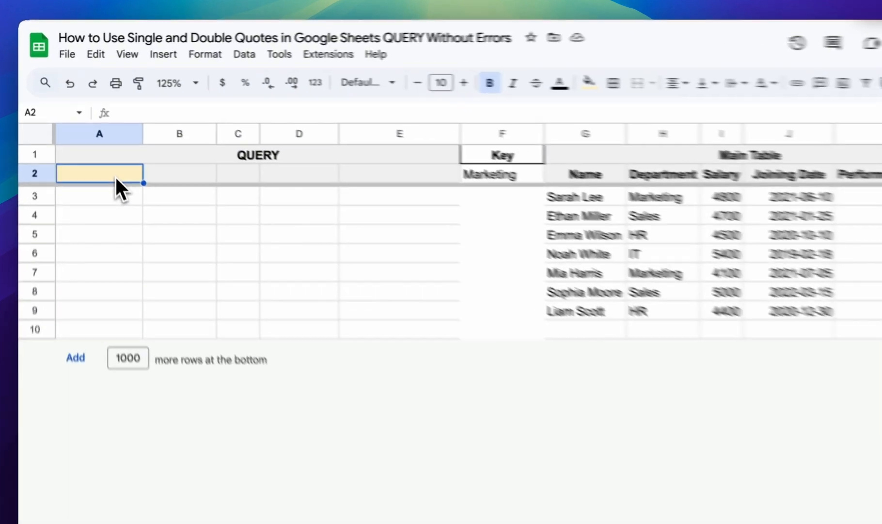
# Step: Start a QUERY formula in cell A2 with the main table range G2:K10 as its data argument
pyautogui.write('=')
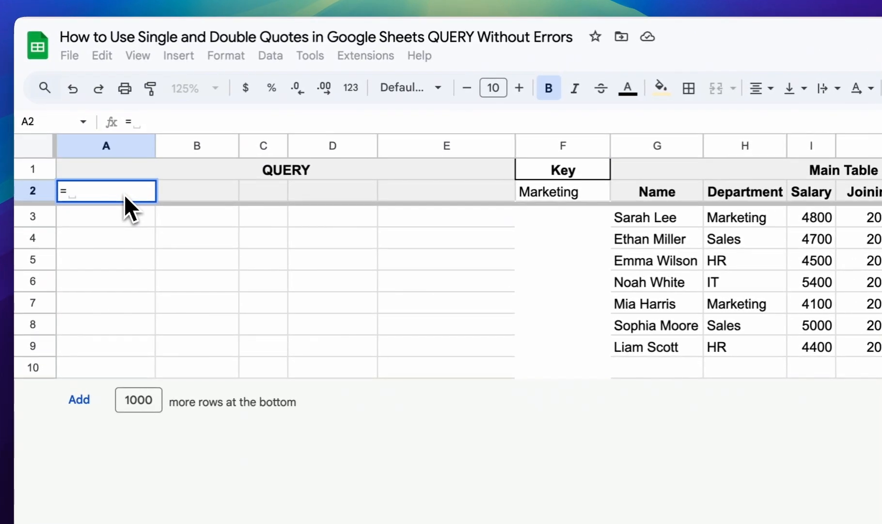
pyautogui.write('QU')
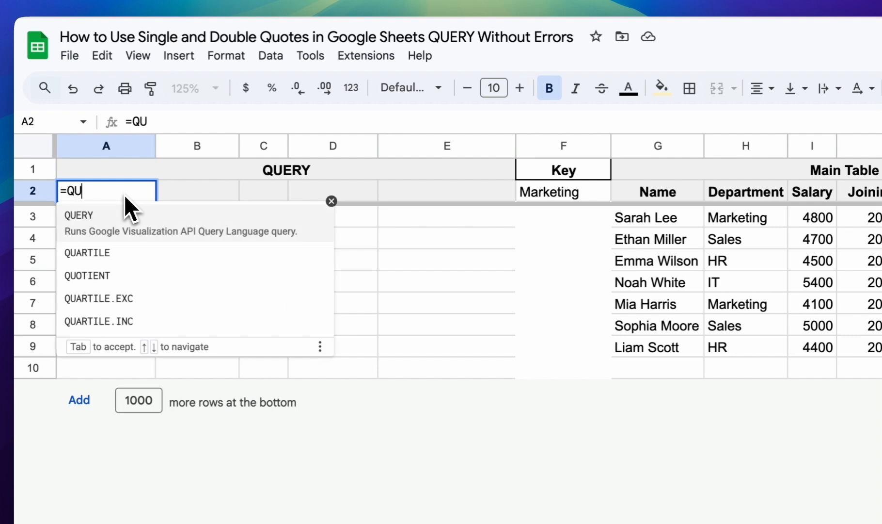
pyautogui.write('ERY(')
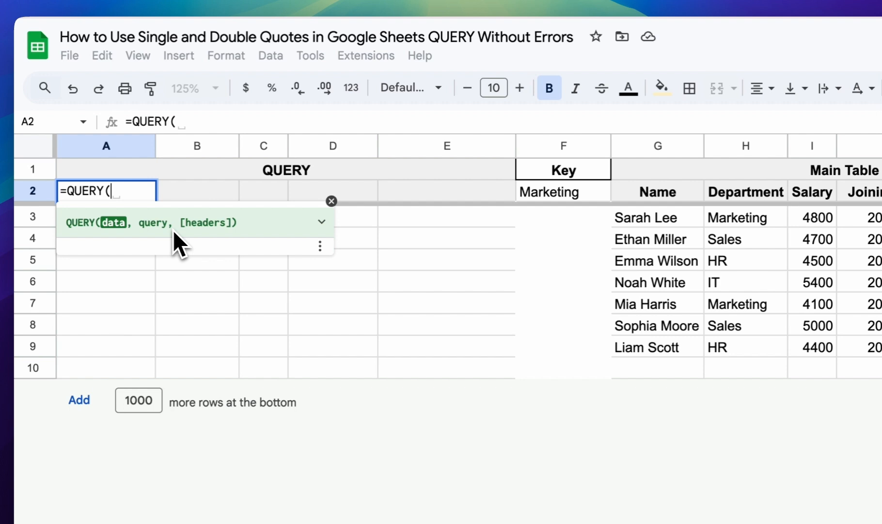
pyautogui.click(321, 222)
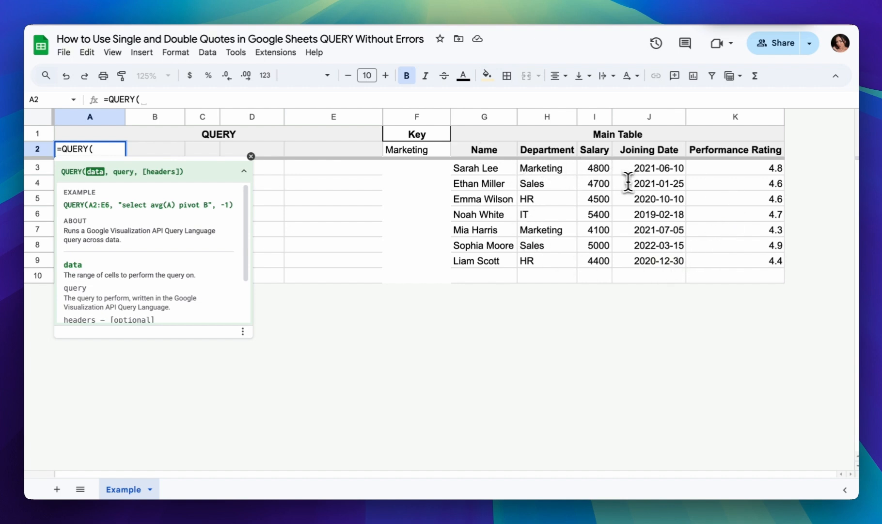
pyautogui.moveTo(480, 149); pyautogui.dragTo(759, 280)
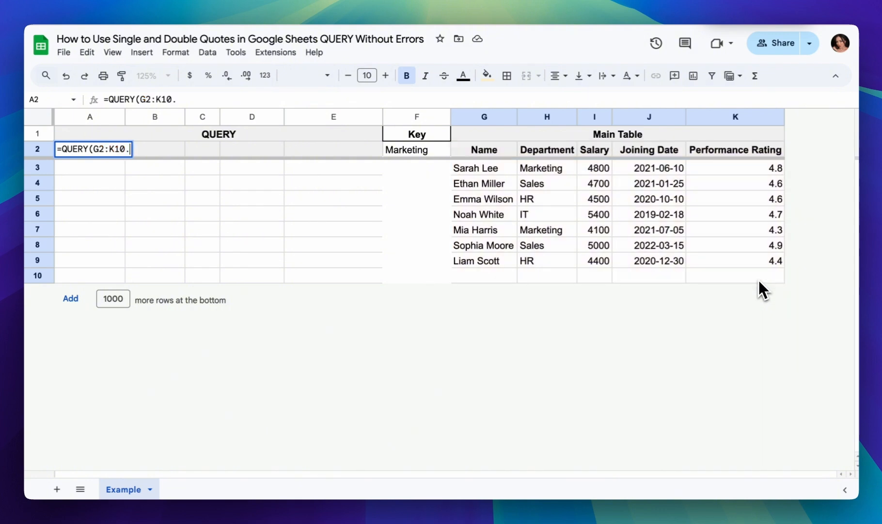
pyautogui.write(',')
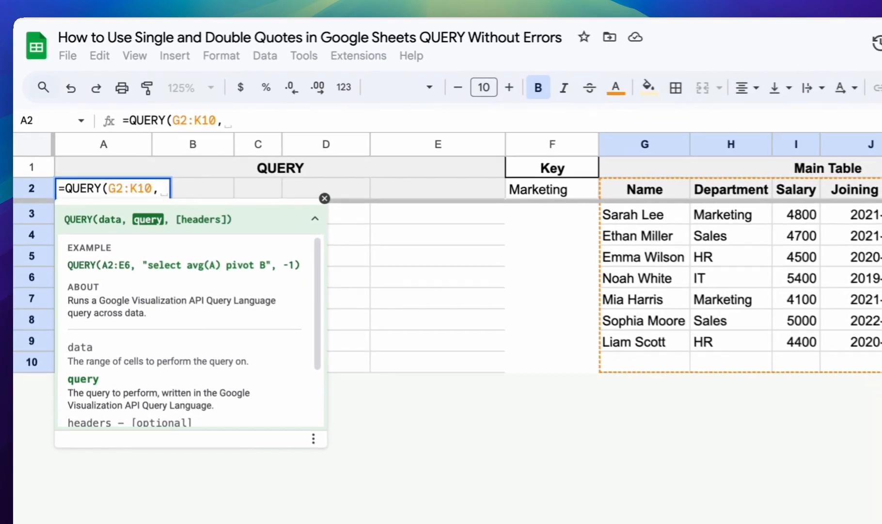
# Step: Complete the A2 formula with the query string "select * where Col2 = 'Sales'" and enter it
pyautogui.write('"')
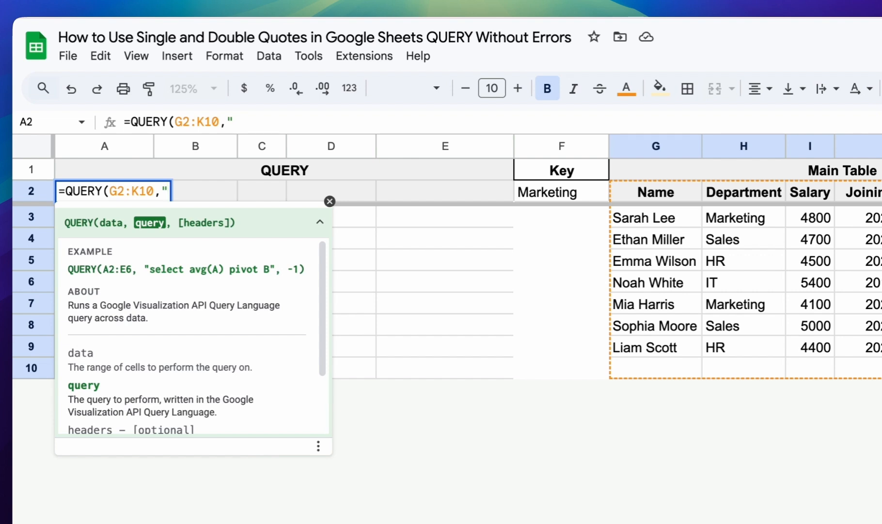
pyautogui.write('se')
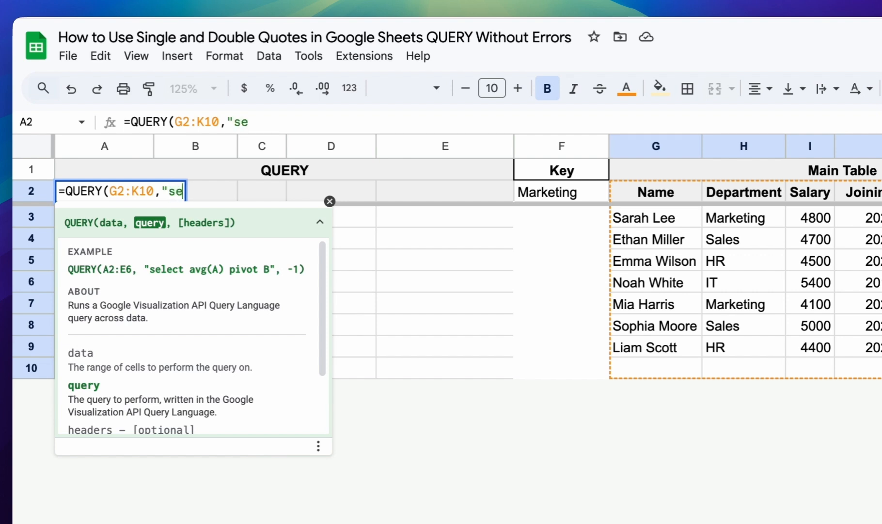
pyautogui.write('lect ')
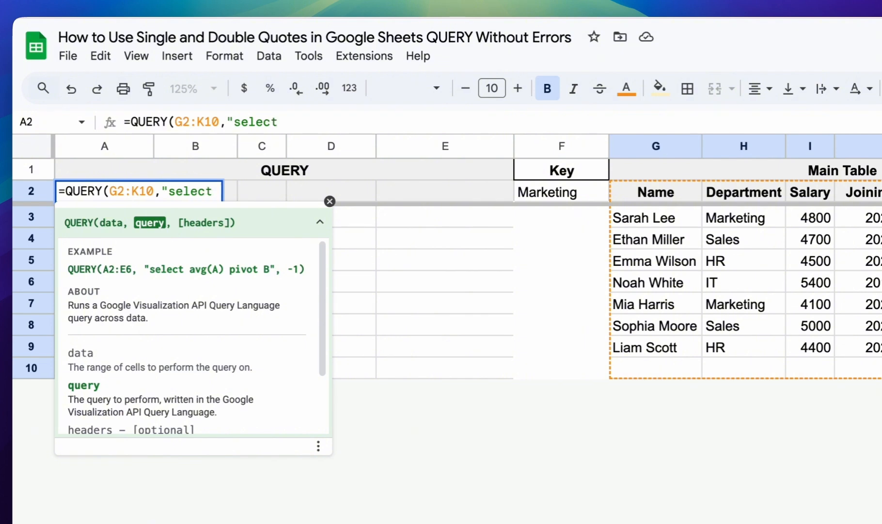
pyautogui.write('*')
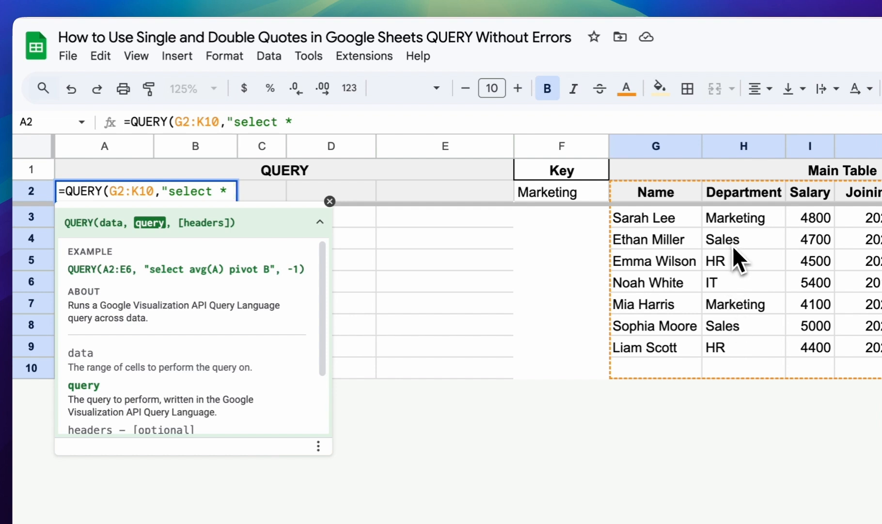
pyautogui.write('w')
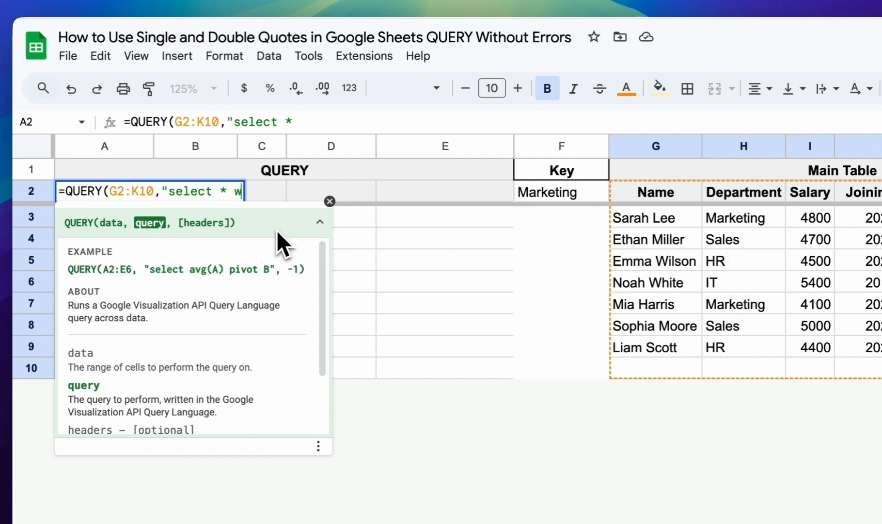
pyautogui.write('here Col')
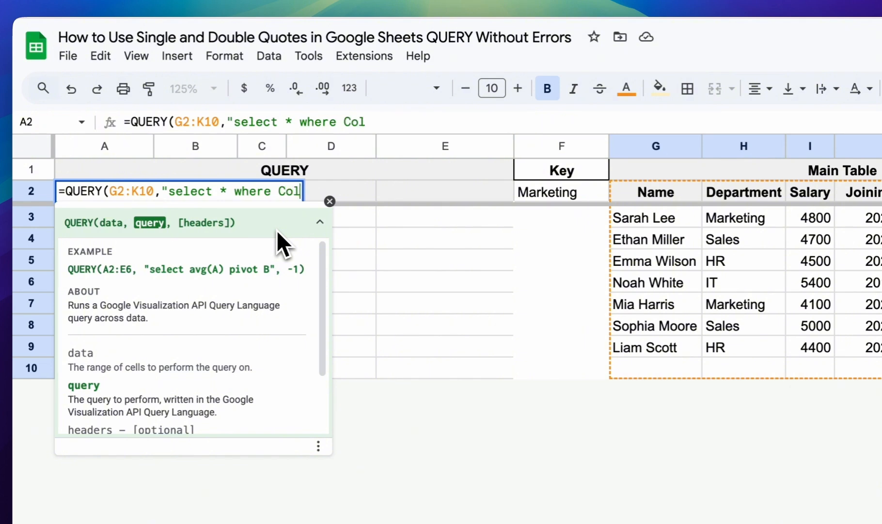
pyautogui.write('2 =')
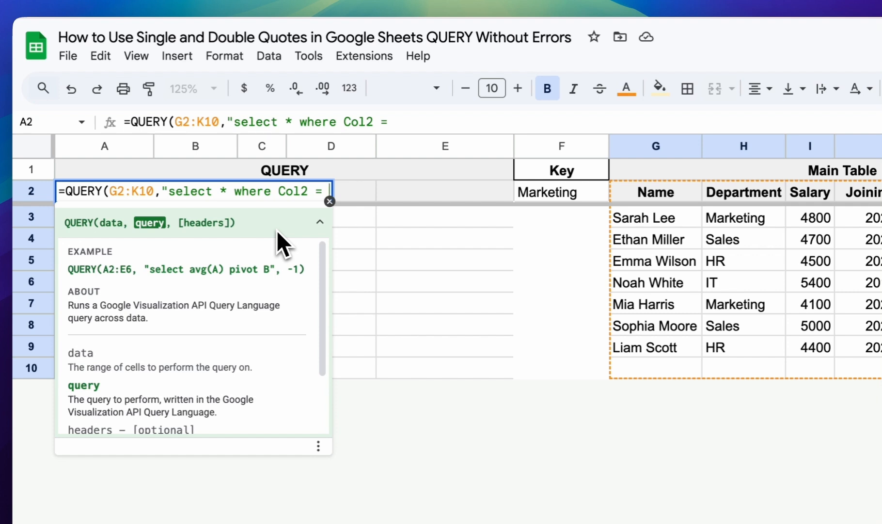
pyautogui.write("'Sales'")
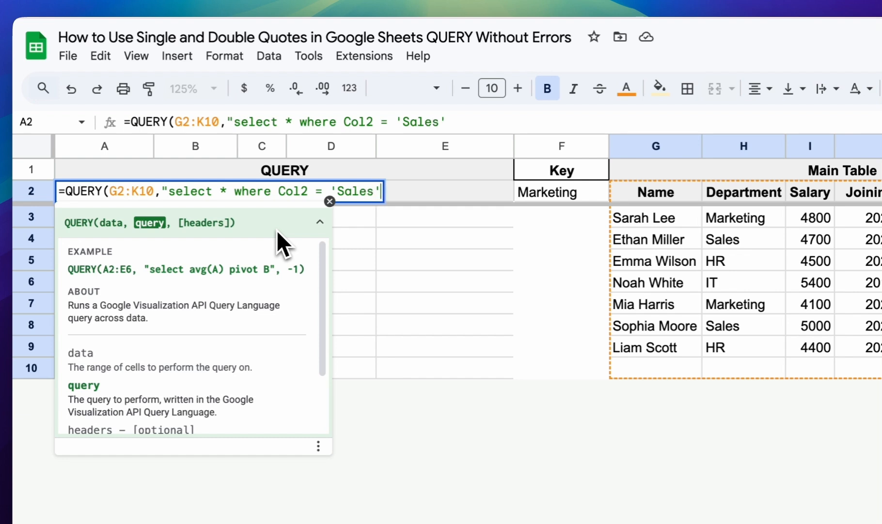
pyautogui.write('")')
pyautogui.press('Return')
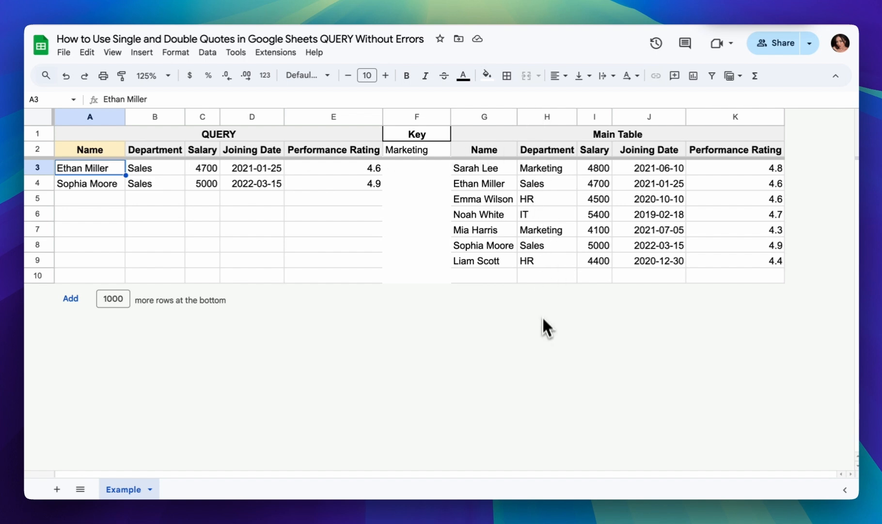
# Step: Remove the closing single quote after Sales in the QUERY formula in A2
pyautogui.click(97, 149)
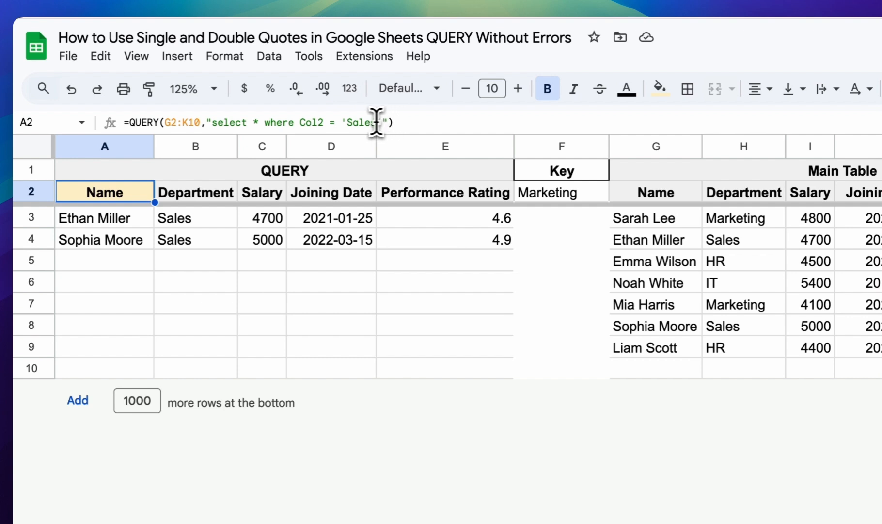
pyautogui.click(382, 122)
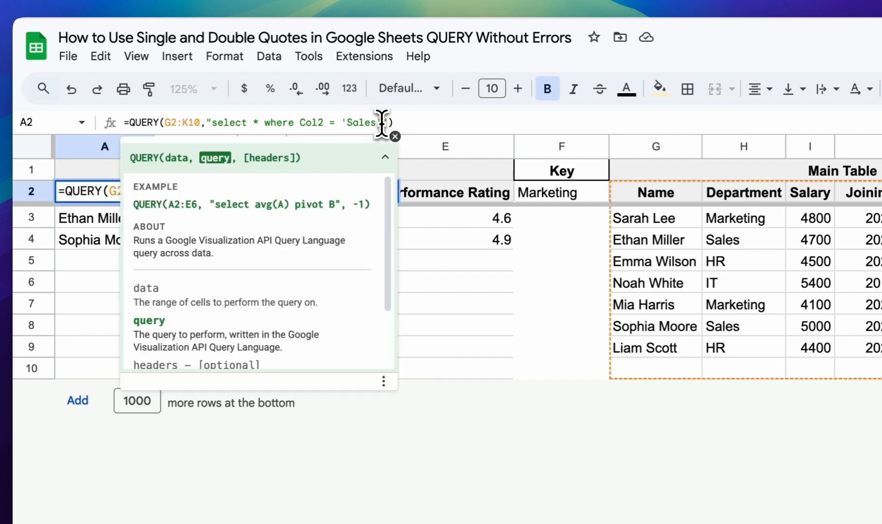
pyautogui.press('Return')
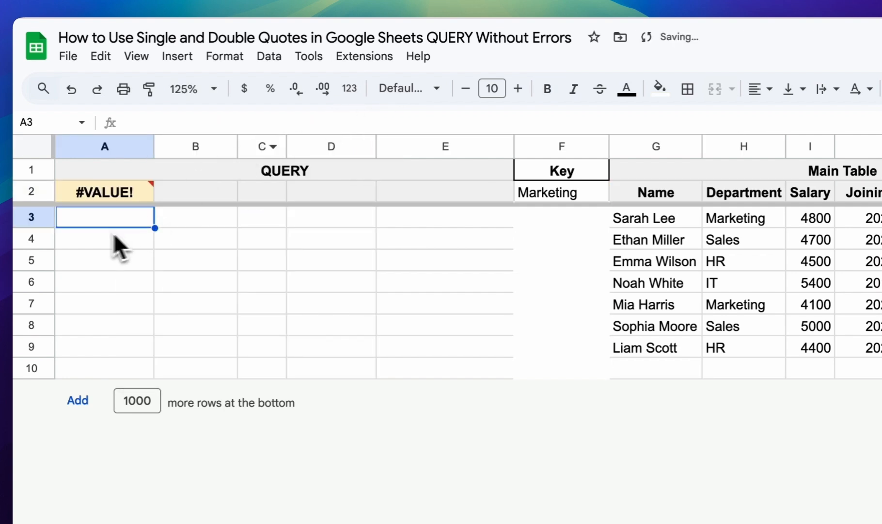
# Step: Restore the closing single quote after Sales in the A2 formula, so the condition reads Col2 = 'Sales'
pyautogui.click(120, 194)
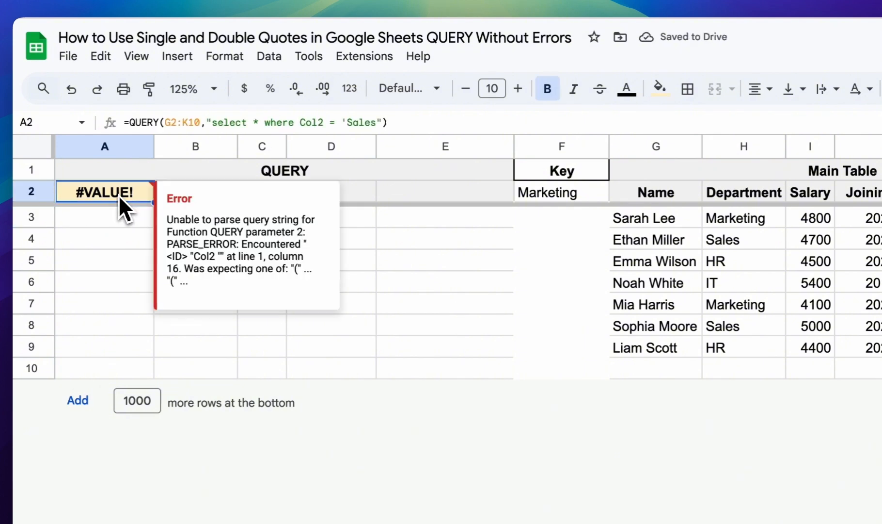
pyautogui.click(377, 125)
pyautogui.write("'")
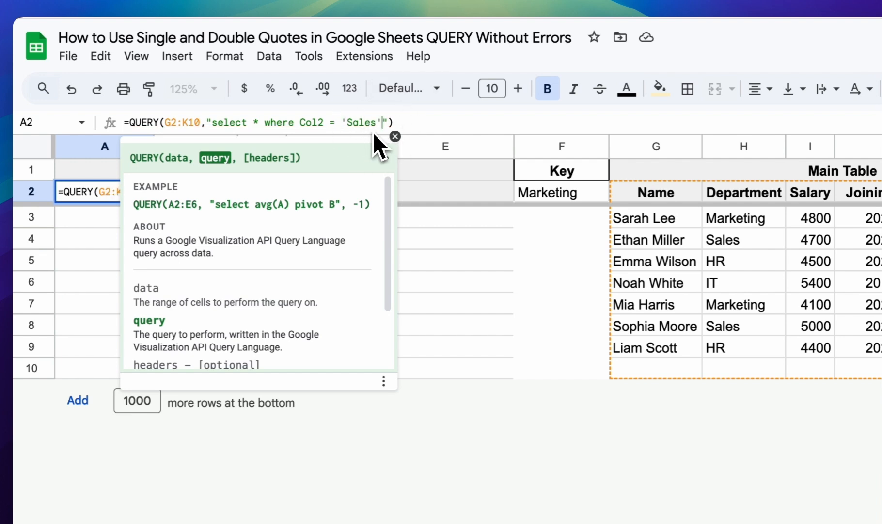
pyautogui.press('Return')
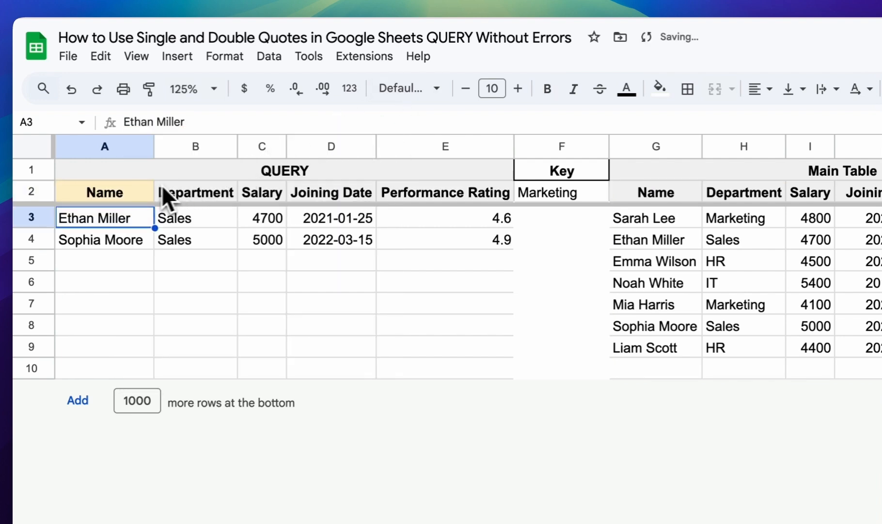
# Step: Insert a space between the opening single quote and Sales in the A2 formula
pyautogui.click(147, 189)
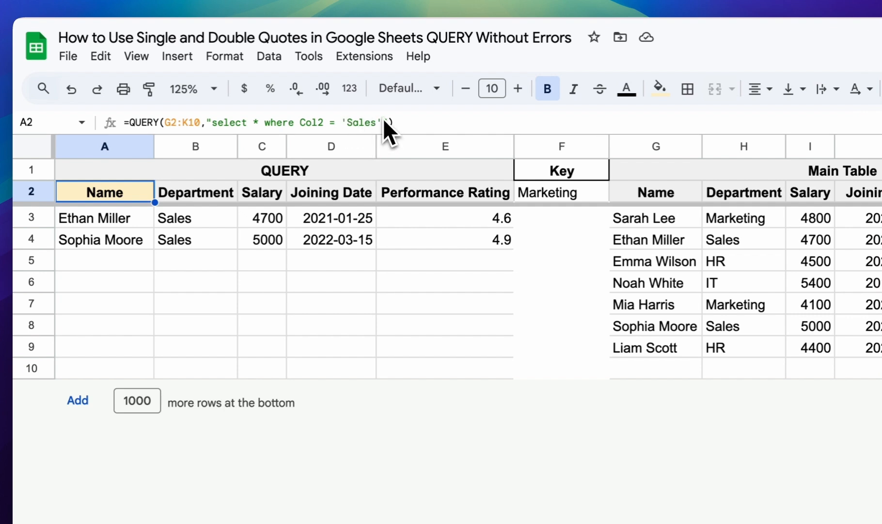
pyautogui.click(352, 122)
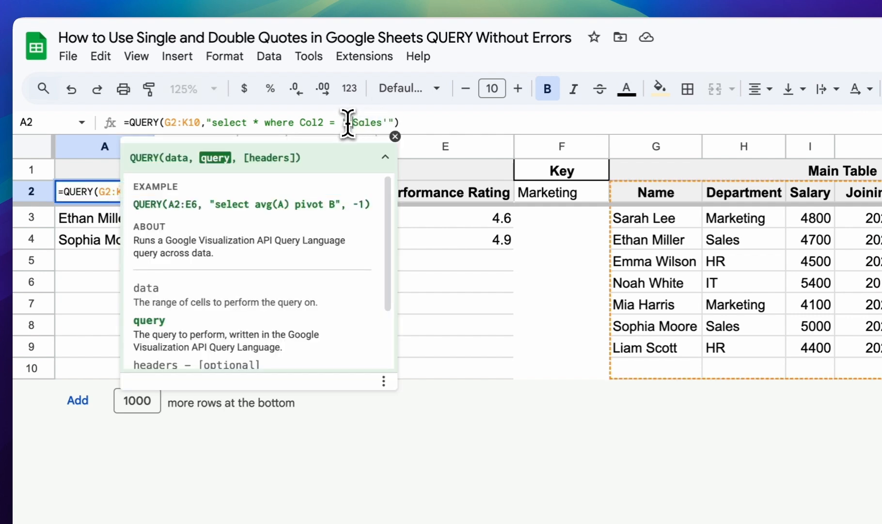
pyautogui.press('Return')
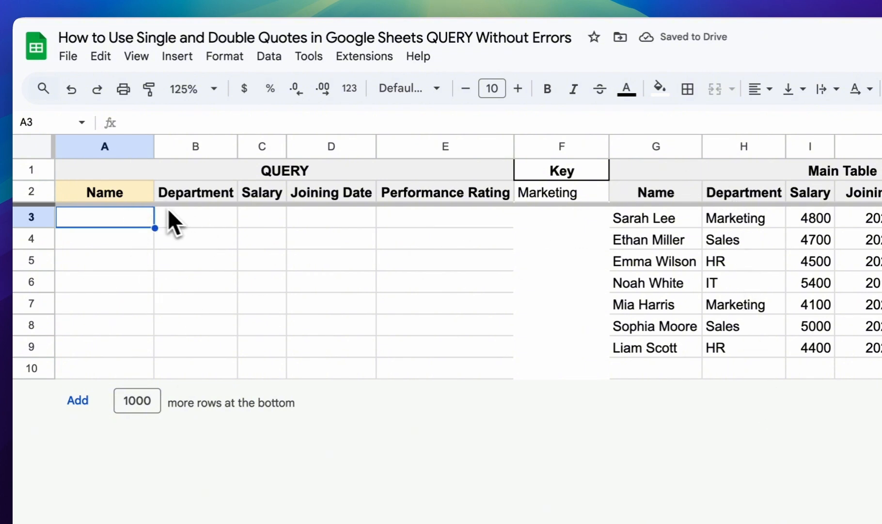
# Step: Delete the extra space before Sales inside the single quotes of the A2 formula
pyautogui.click(138, 194)
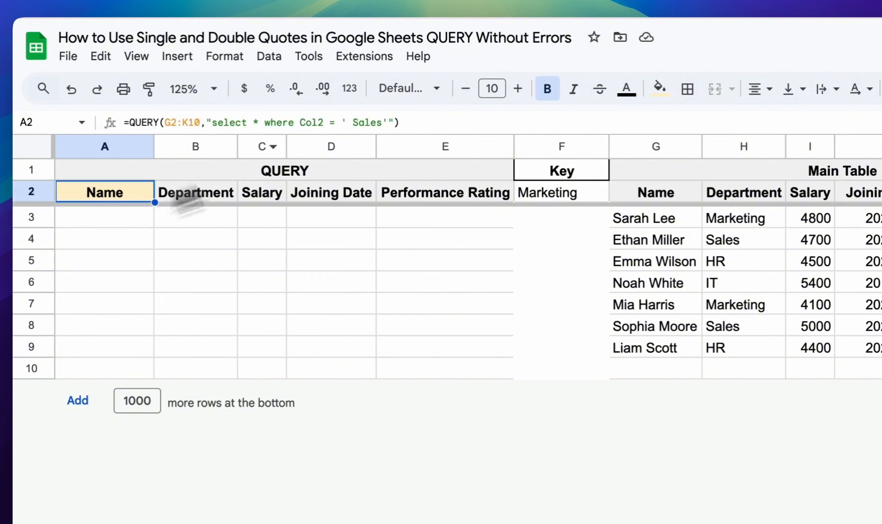
pyautogui.click(352, 121)
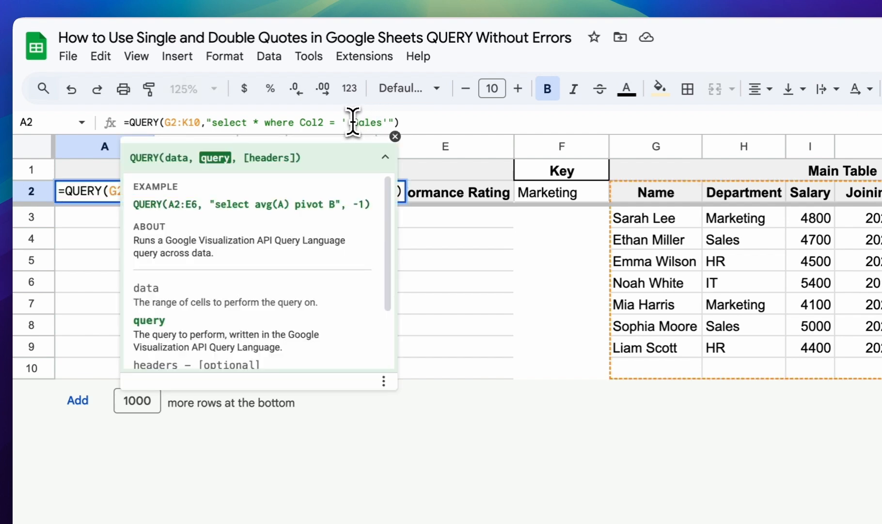
pyautogui.press('BackSpace')
pyautogui.press('Return')
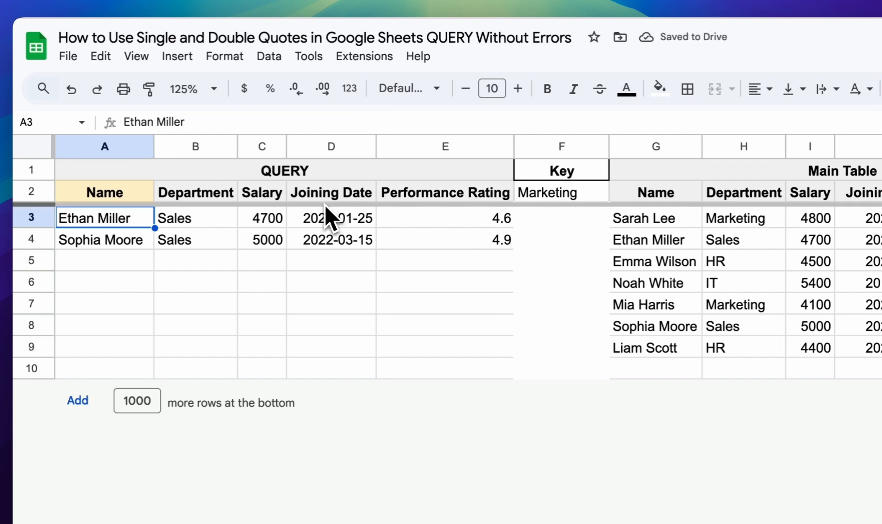
# Step: Change the query condition in A2 to Col3 = '4500', keeping the single quotes around the number
pyautogui.click(131, 195)
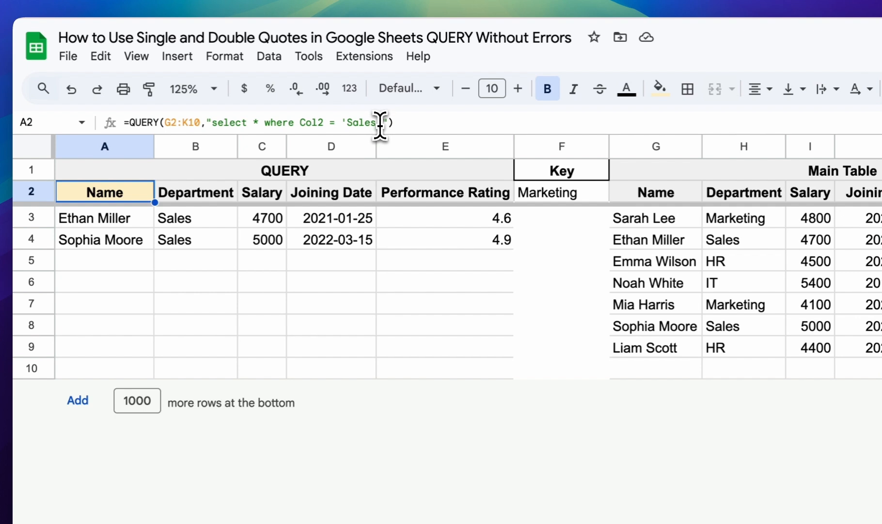
pyautogui.click(320, 122)
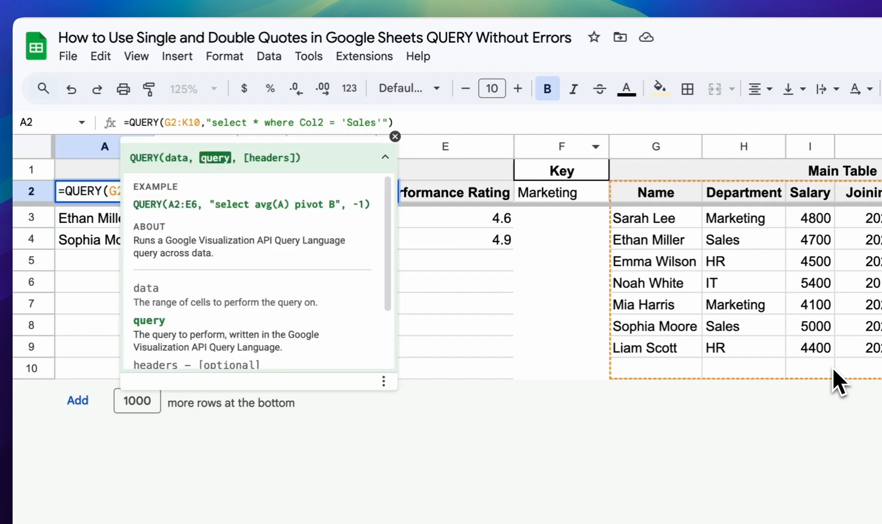
pyautogui.press('BackSpace')
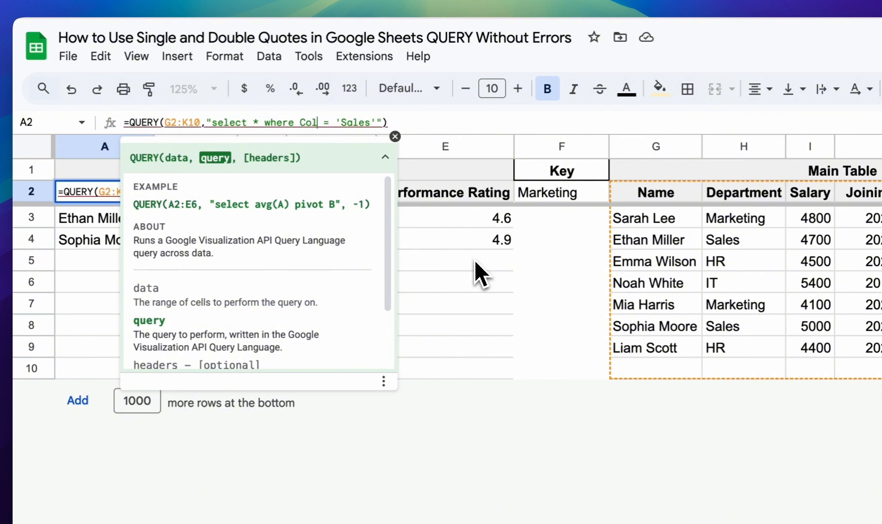
pyautogui.write('3')
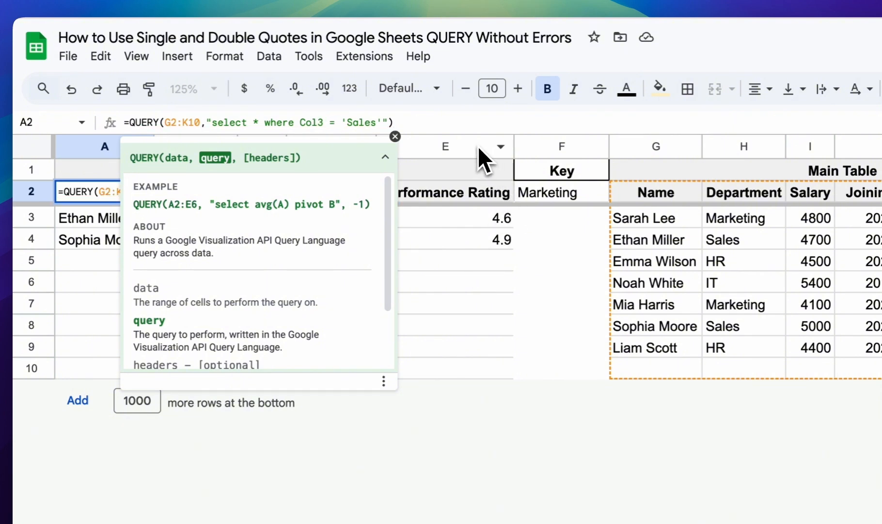
pyautogui.moveTo(376, 124); pyautogui.dragTo(347, 124)
pyautogui.write('4500')
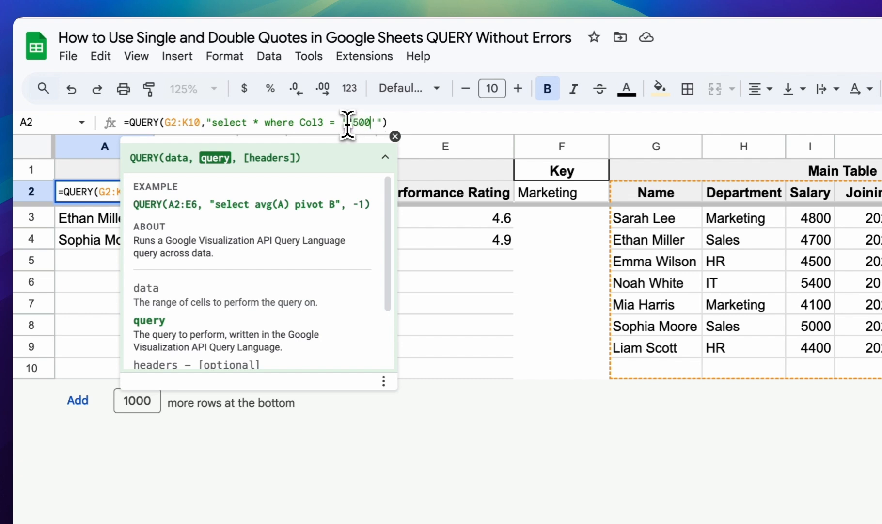
pyautogui.press('Return')
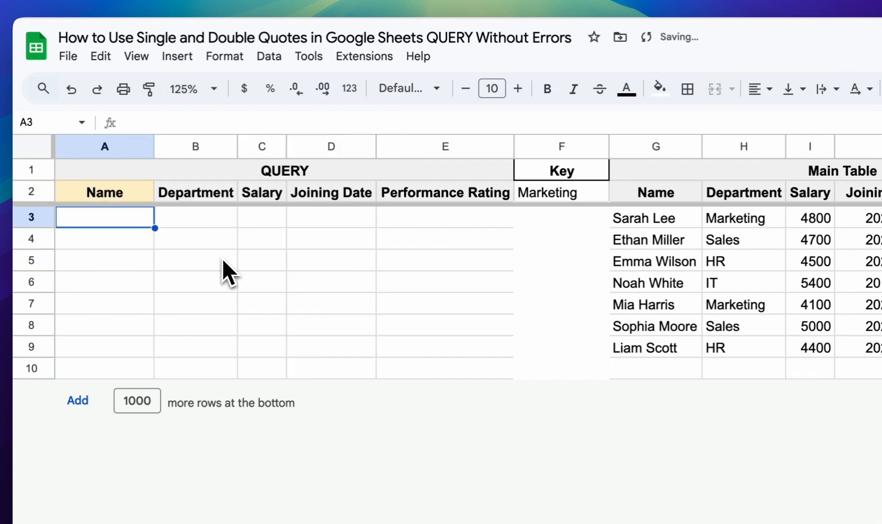
# Step: Remove both single quotes around 4500 in the A2 formula, so the condition reads Col3 = 4500
pyautogui.click(123, 194)
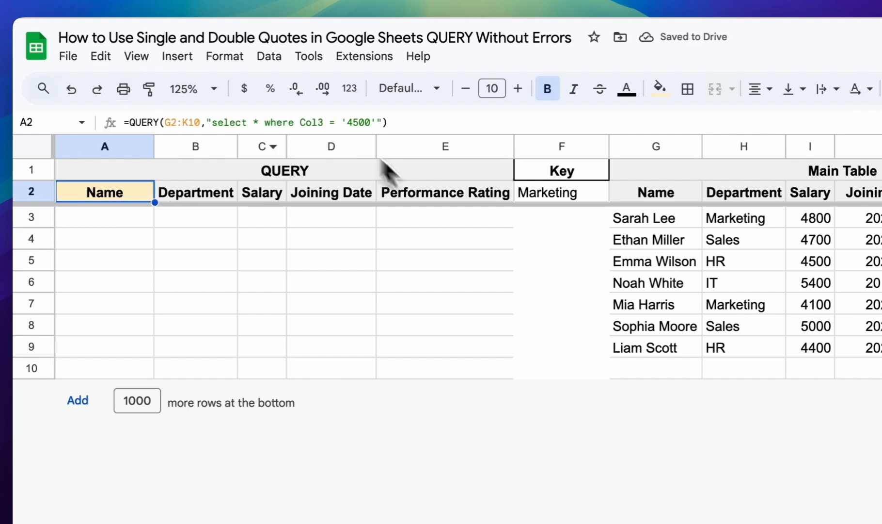
pyautogui.click(347, 123)
pyautogui.press('BackSpace')
pyautogui.press('Right')
pyautogui.press('Right')
pyautogui.press('Right')
pyautogui.press('Right')
pyautogui.press('Right')
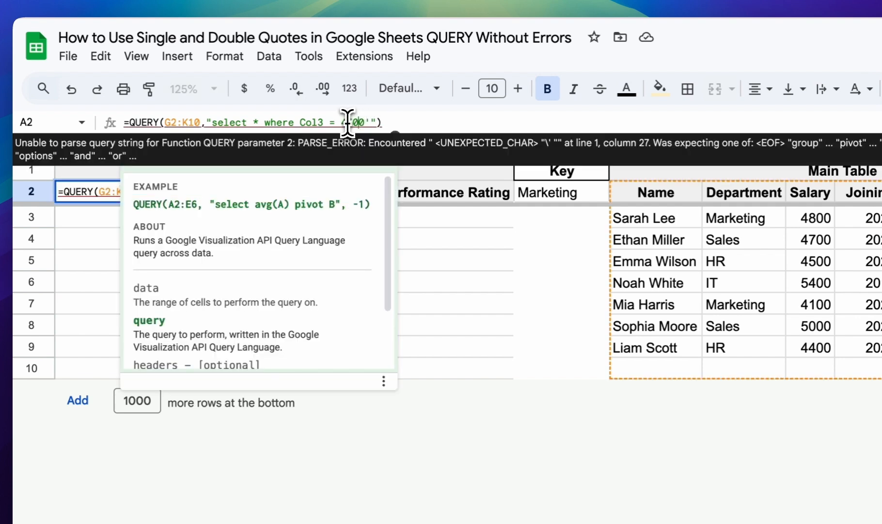
pyautogui.press('BackSpace')
pyautogui.press('Return')
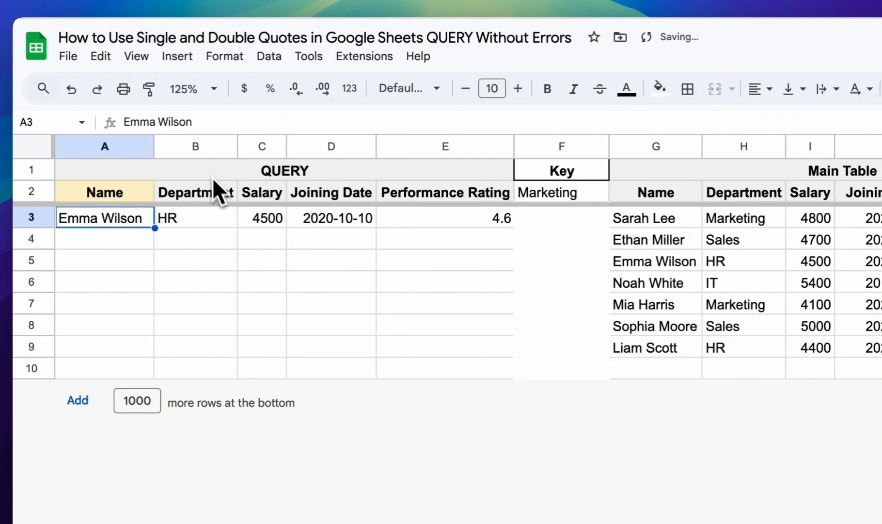
# Step: Change the comparison operator in the A2 formula so the condition reads Col3 > 4500
pyautogui.click(122, 190)
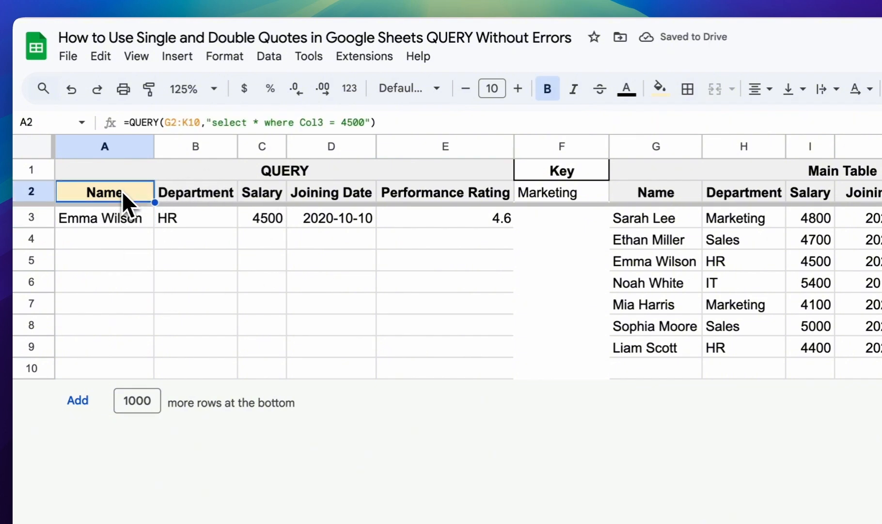
pyautogui.click(331, 123)
pyautogui.press('Return')
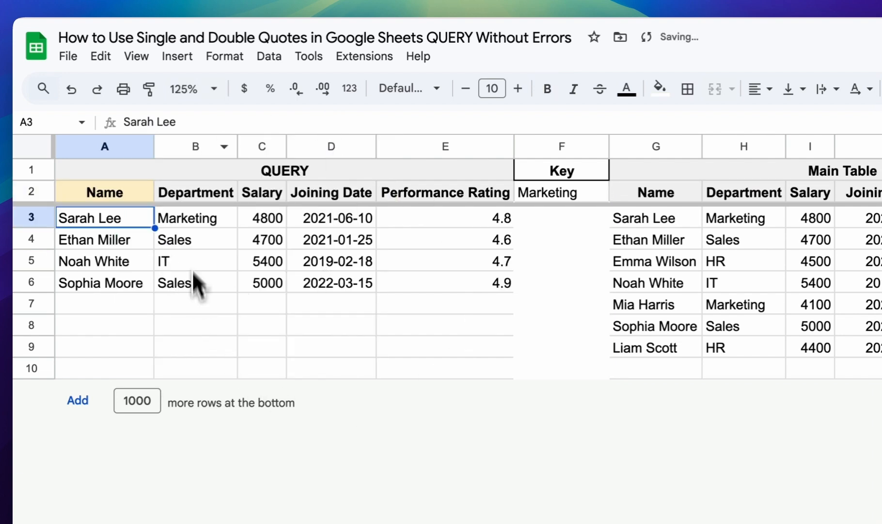
# Step: Copy the joining date 2020-10-10 from J5 and change the A2 query condition to Col4 > 2020-10-10, without quotes
pyautogui.click(132, 198)
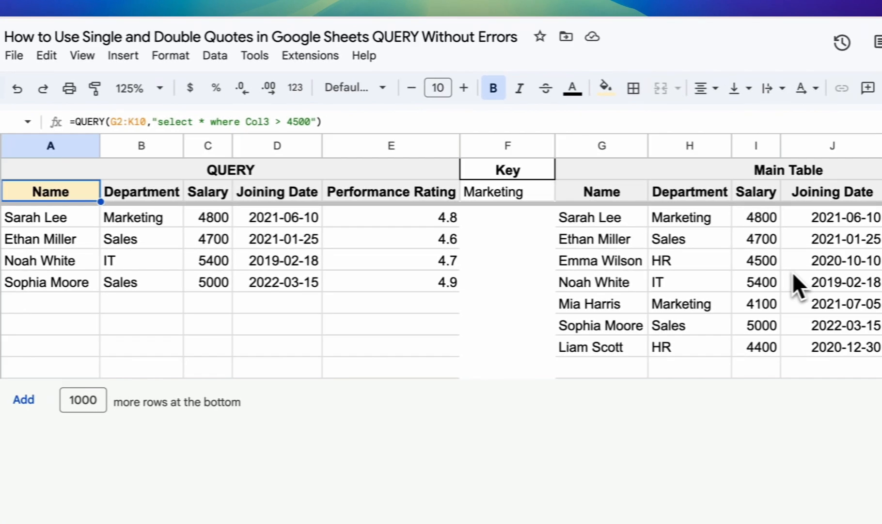
pyautogui.click(830, 265)
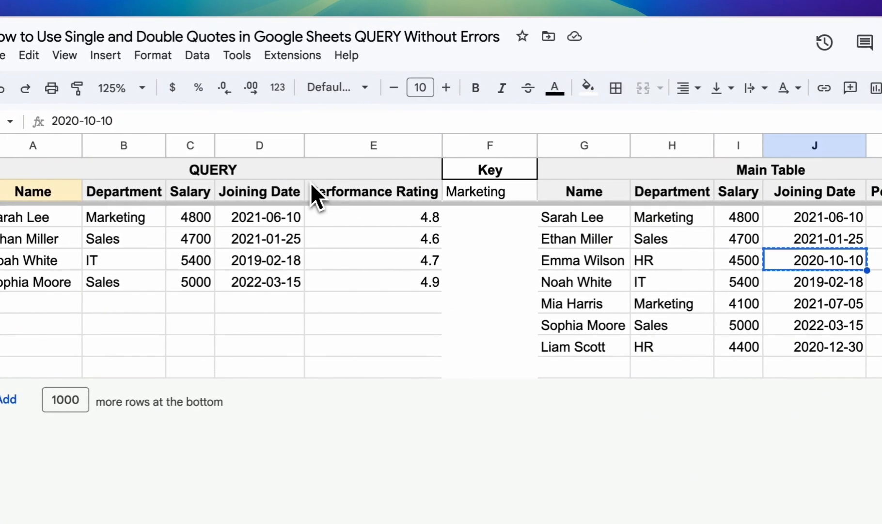
pyautogui.click(38, 194)
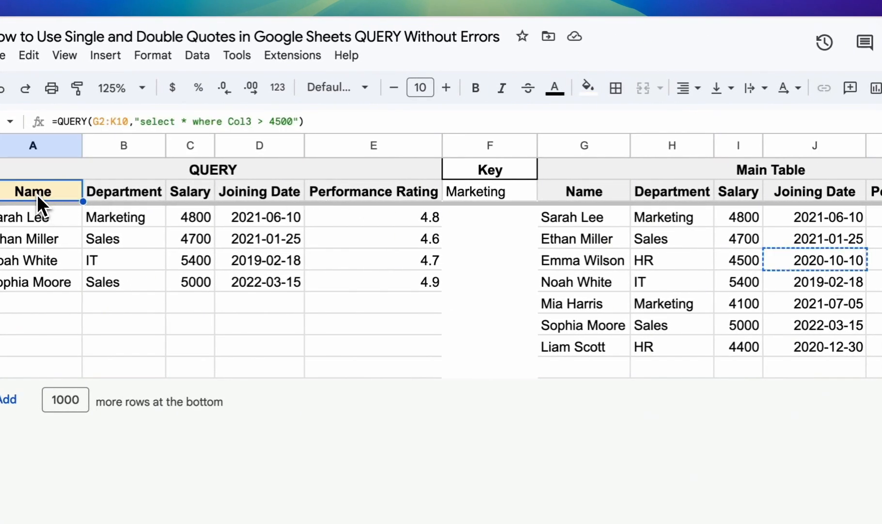
pyautogui.click(252, 122)
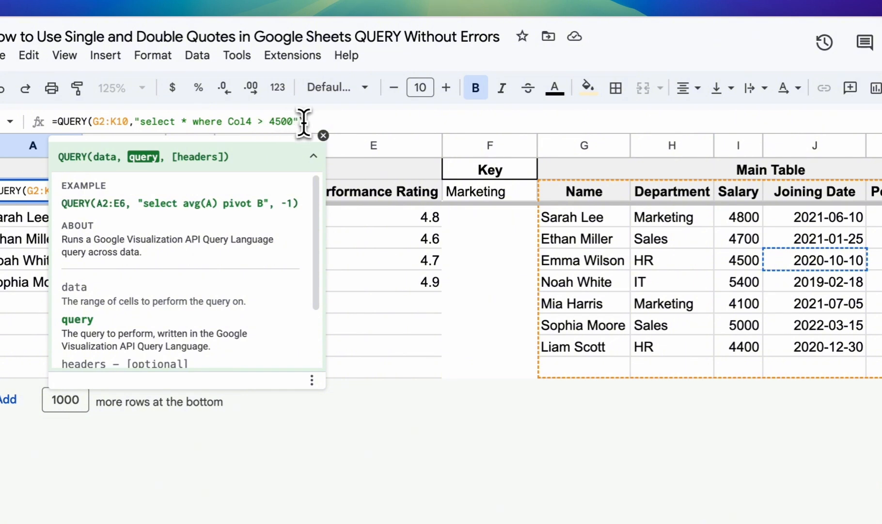
pyautogui.moveTo(295, 121); pyautogui.dragTo(268, 123)
pyautogui.write('2020-10-10')
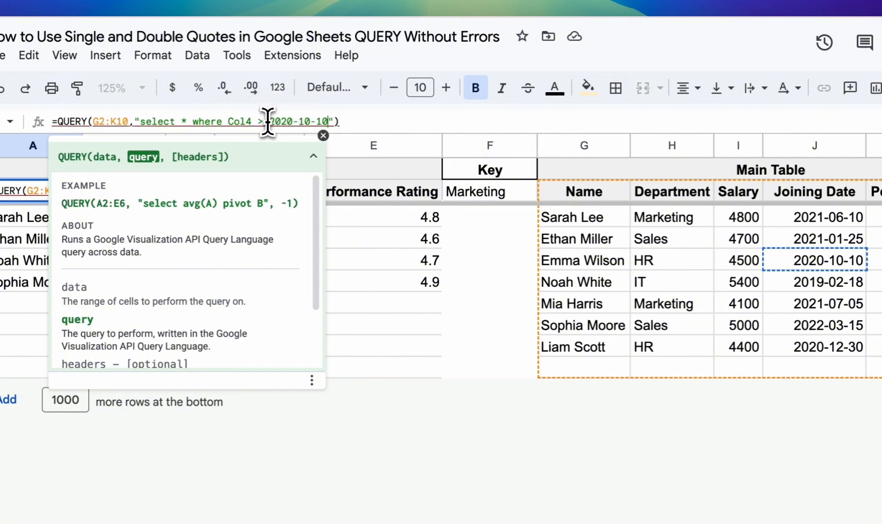
pyautogui.press('Return')
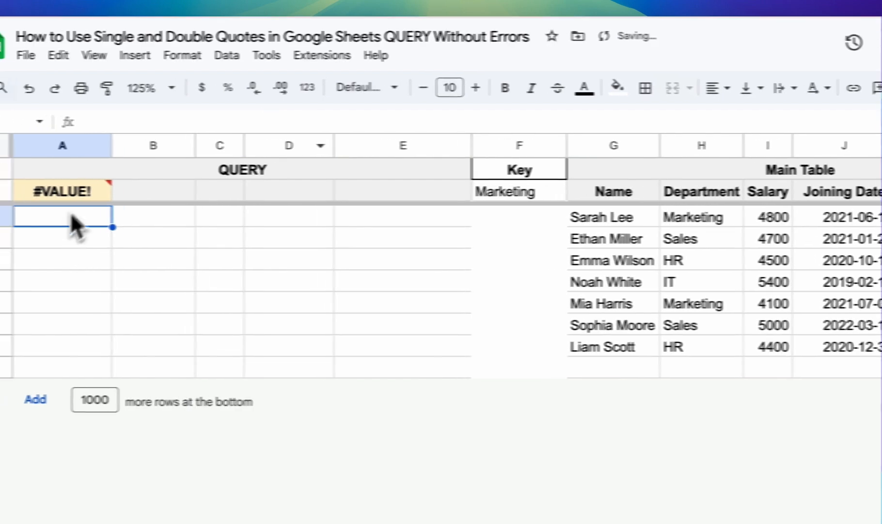
# Step: Enclose the date in single quotes in the A2 formula, so the condition reads Col4 > '2020-10-10'
pyautogui.click(38, 193)
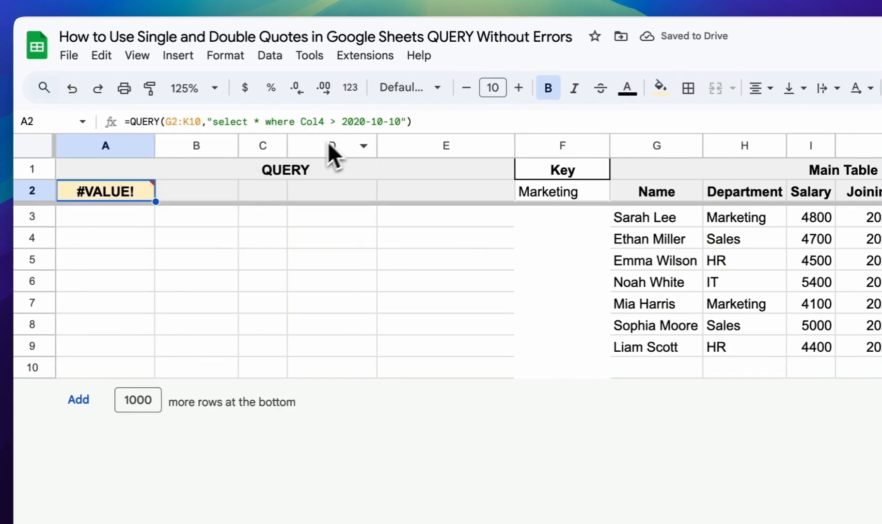
pyautogui.click(342, 121)
pyautogui.write("'")
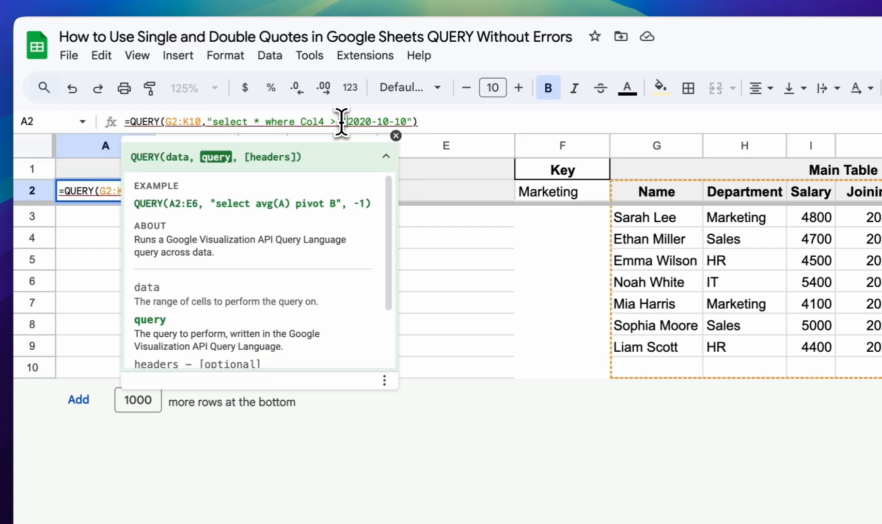
pyautogui.click(407, 121)
pyautogui.write("'")
pyautogui.press('Return')
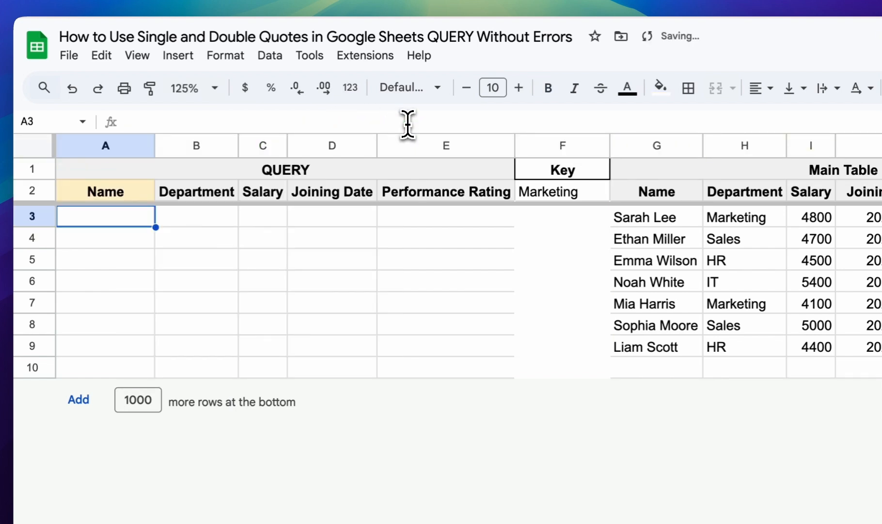
# Step: Insert the keyword date before the quoted date in A2, so the condition reads Col4 > date '2020-10-10'
pyautogui.click(114, 195)
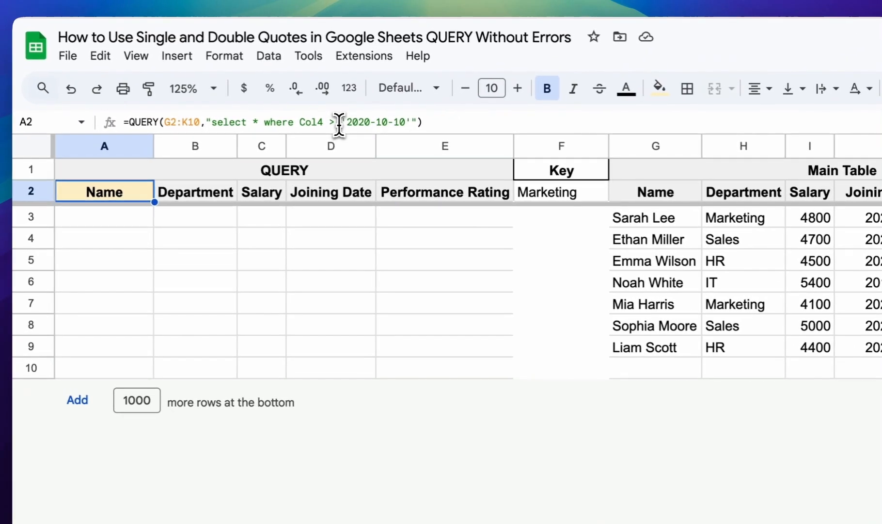
pyautogui.click(114, 77)
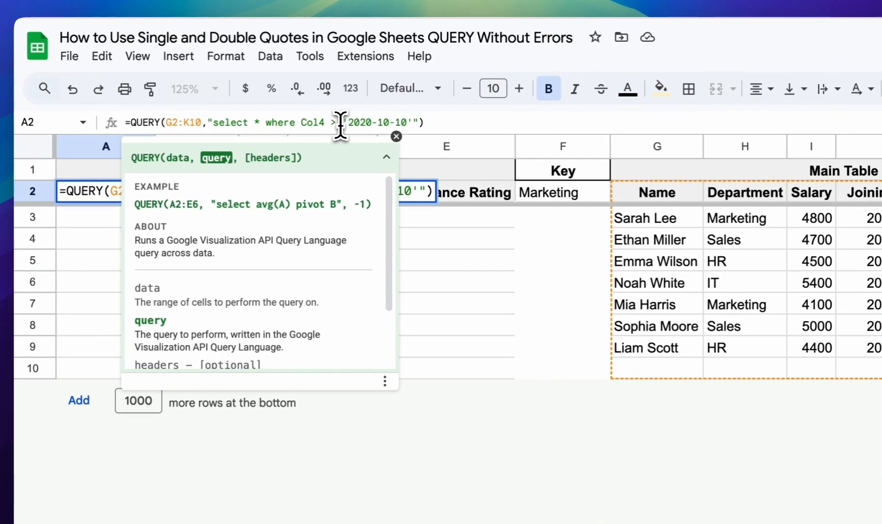
pyautogui.click(341, 122)
pyautogui.write('date')
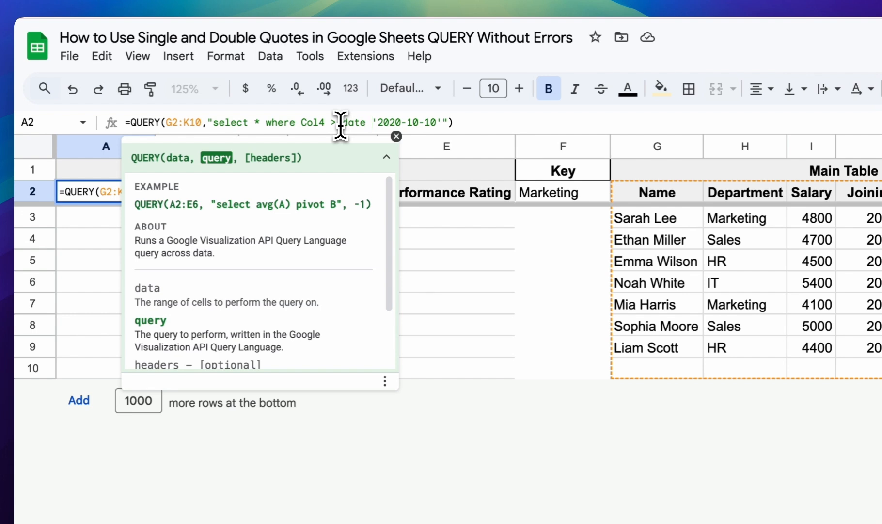
pyautogui.press('Return')
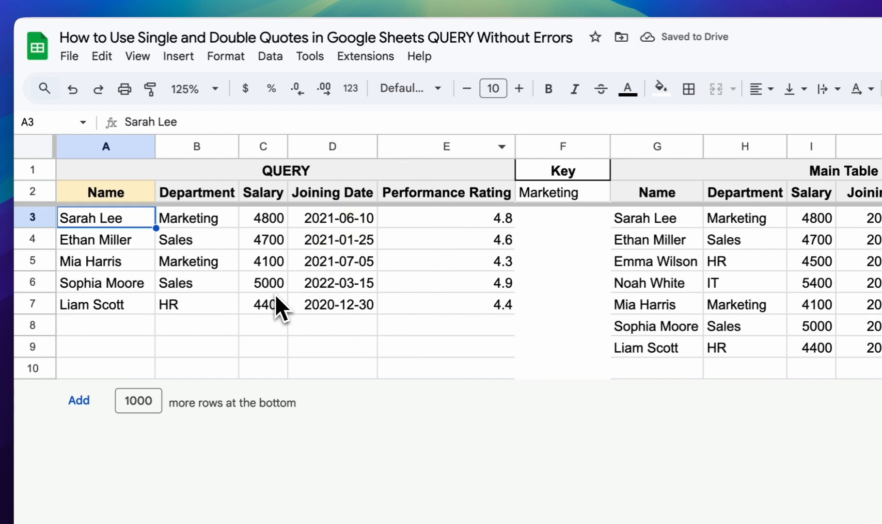
# Step: Hide the formula help pop-up while A2 is open for editing, and select the Key value in F2
pyautogui.click(127, 194)
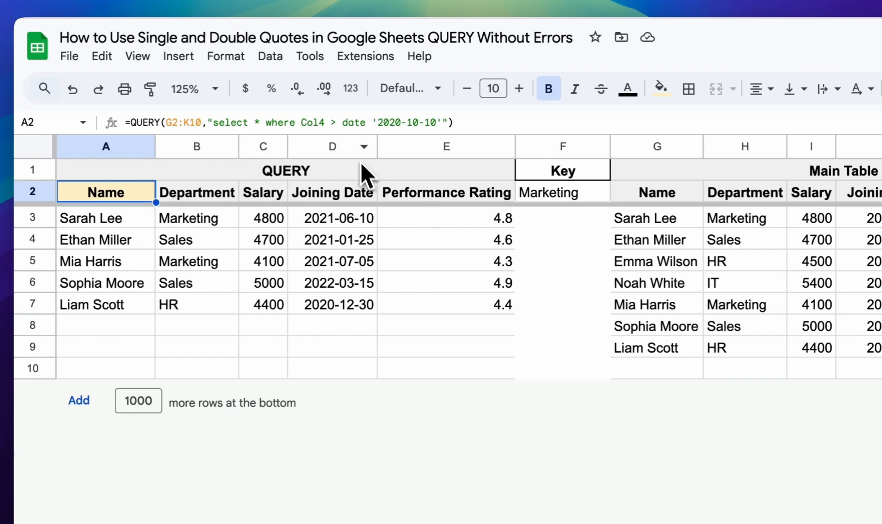
pyautogui.click(442, 122)
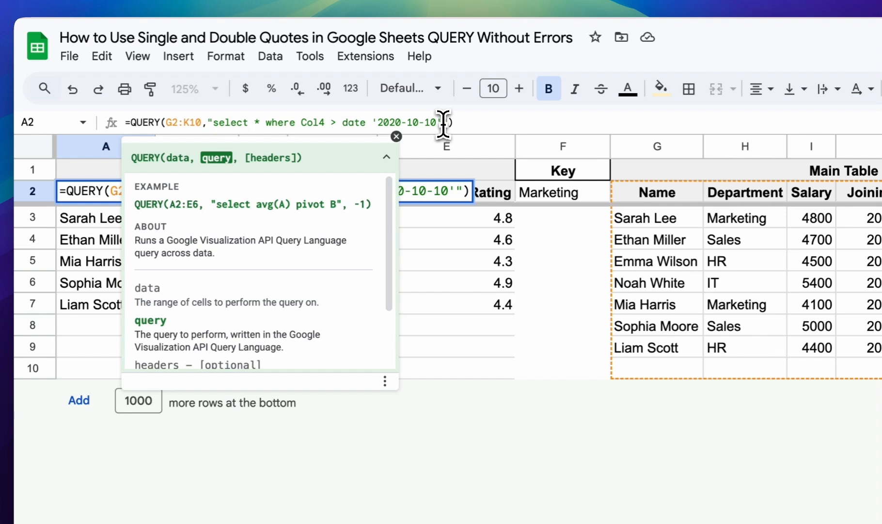
pyautogui.click(396, 136)
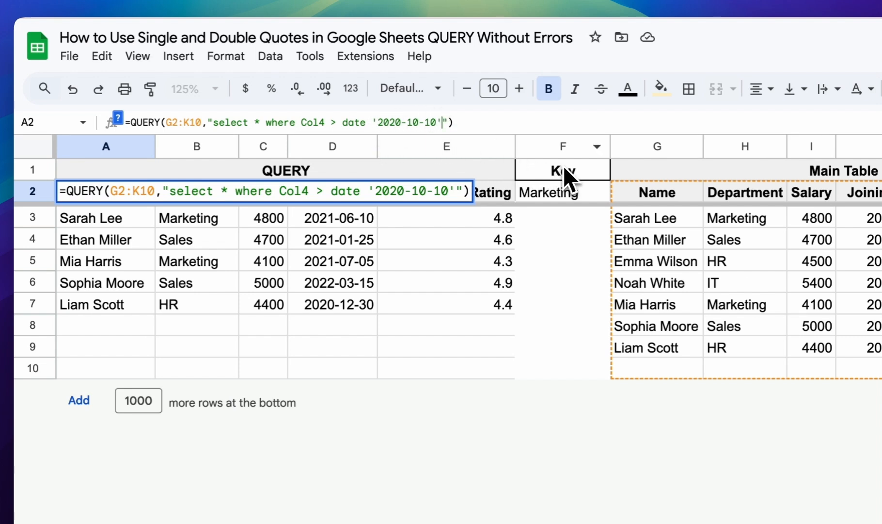
pyautogui.moveTo(565, 172); pyautogui.dragTo(567, 188)
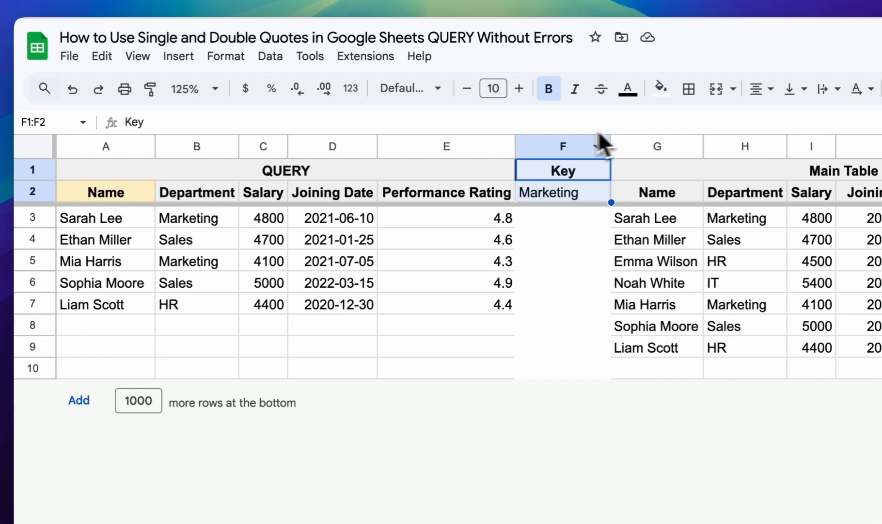
pyautogui.click(570, 194)
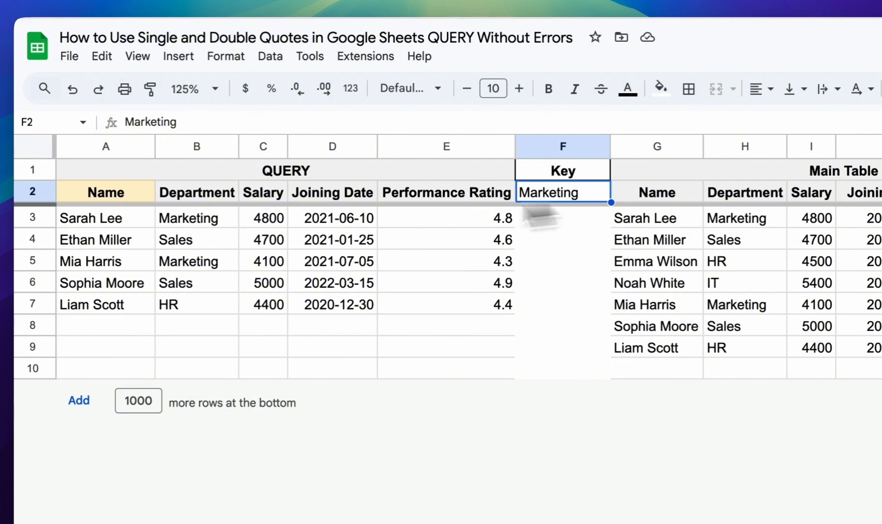
# Step: Change the A2 condition to compare Col2 with an equals sign, and delete date '2020-10-10' from the query
pyautogui.click(119, 194)
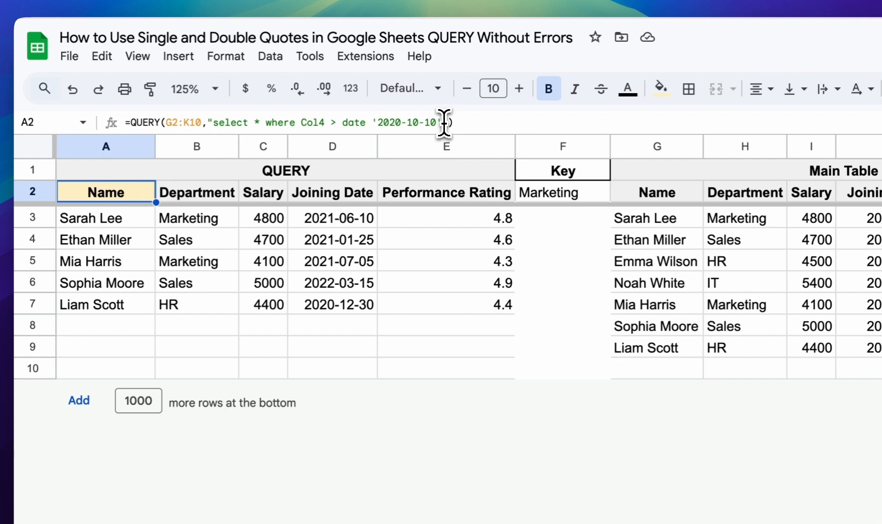
pyautogui.moveTo(443, 123); pyautogui.dragTo(344, 123)
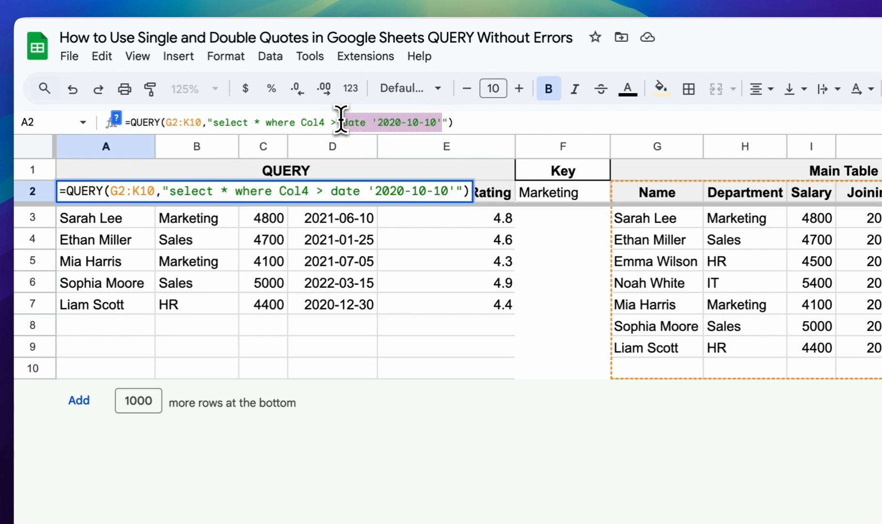
pyautogui.click(335, 122)
pyautogui.press('BackSpace')
pyautogui.write('=')
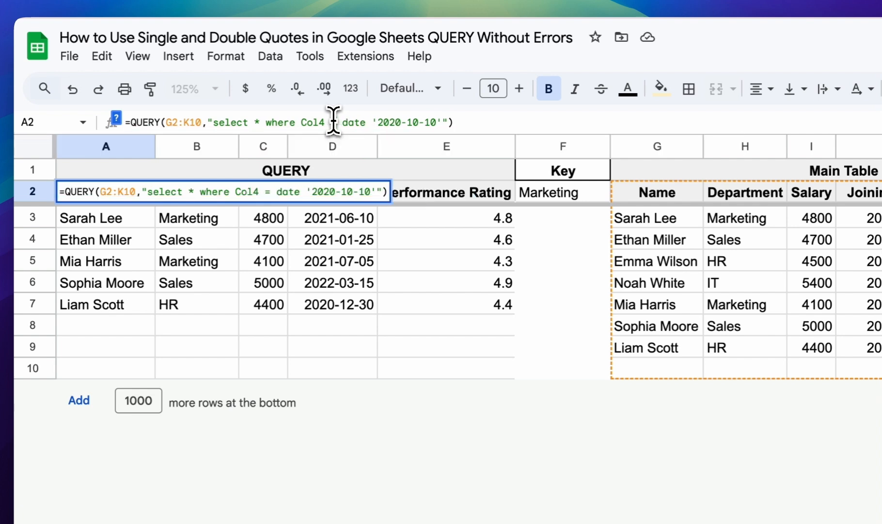
pyautogui.press('Left')
pyautogui.press('Left')
pyautogui.press('BackSpace')
pyautogui.write('2')
pyautogui.moveTo(443, 122); pyautogui.dragTo(339, 123)
pyautogui.press('BackSpace')
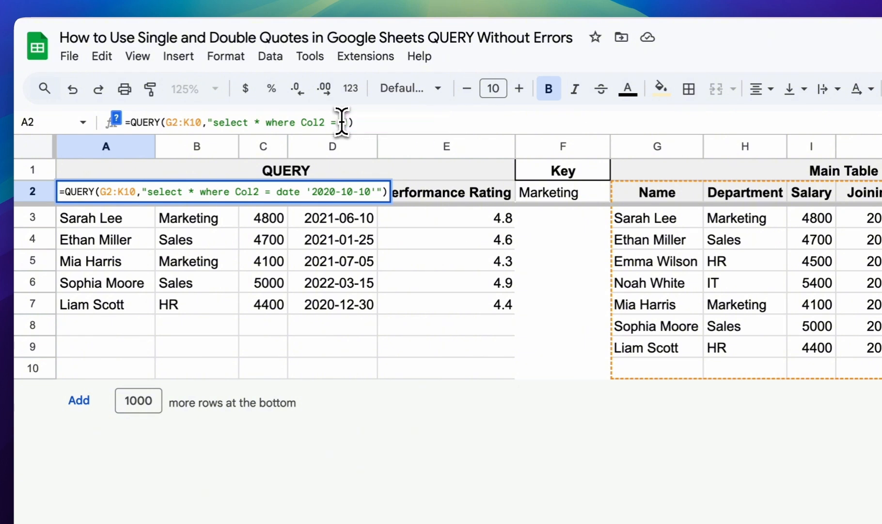
# Step: Complete the A2 condition with a reference to the Key cell in quotes, so it reads Col2 = '"&F2&"'
pyautogui.write("'")
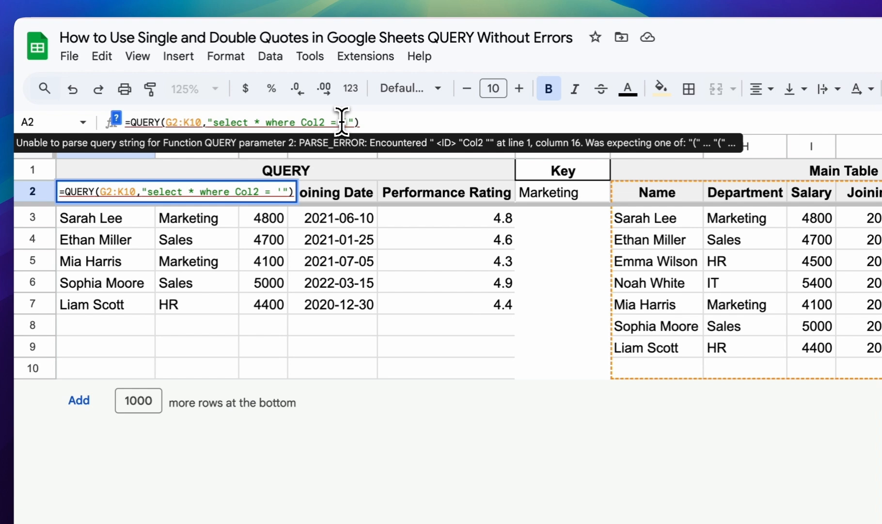
pyautogui.write('"')
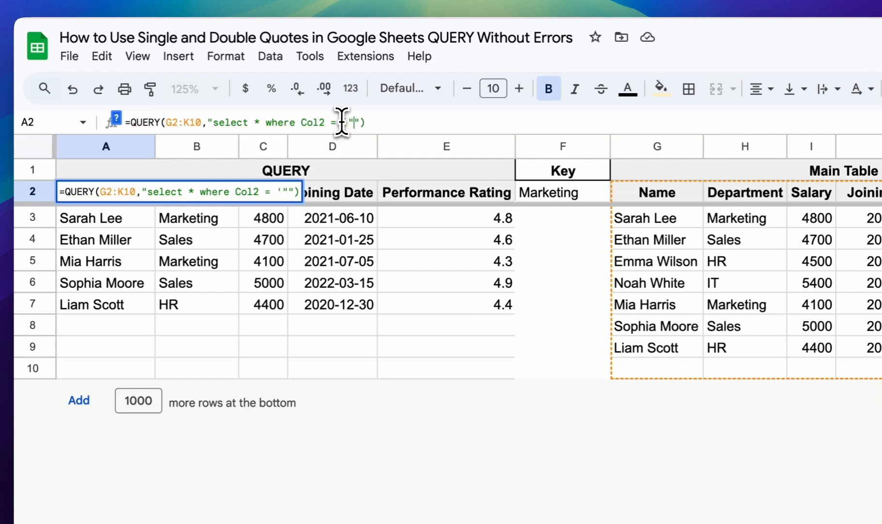
pyautogui.write('"\'')
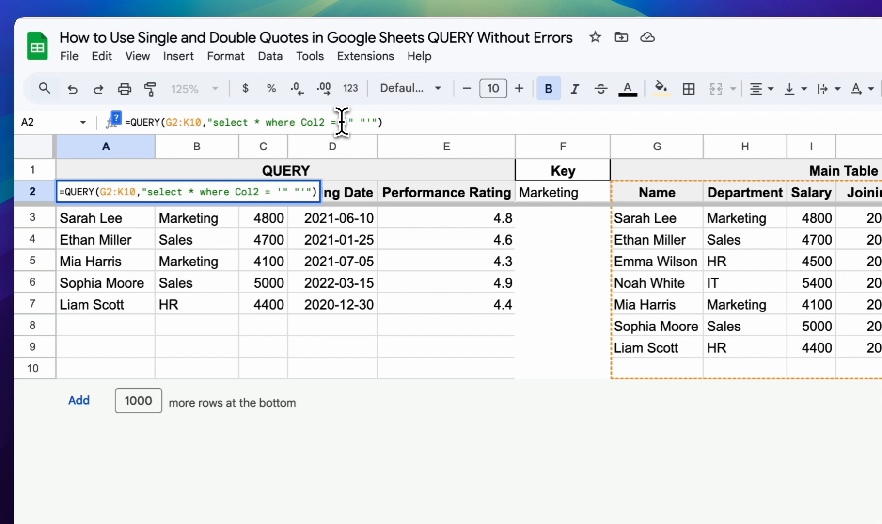
pyautogui.write(' &')
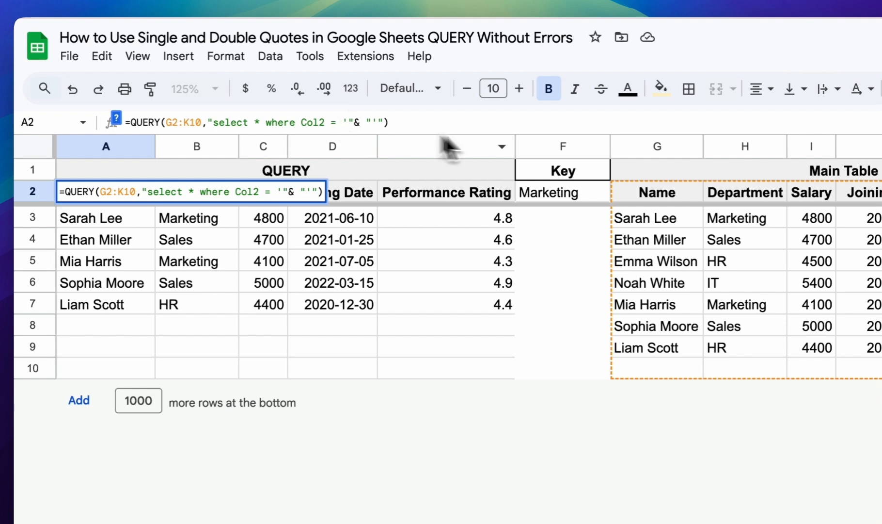
pyautogui.click(581, 196)
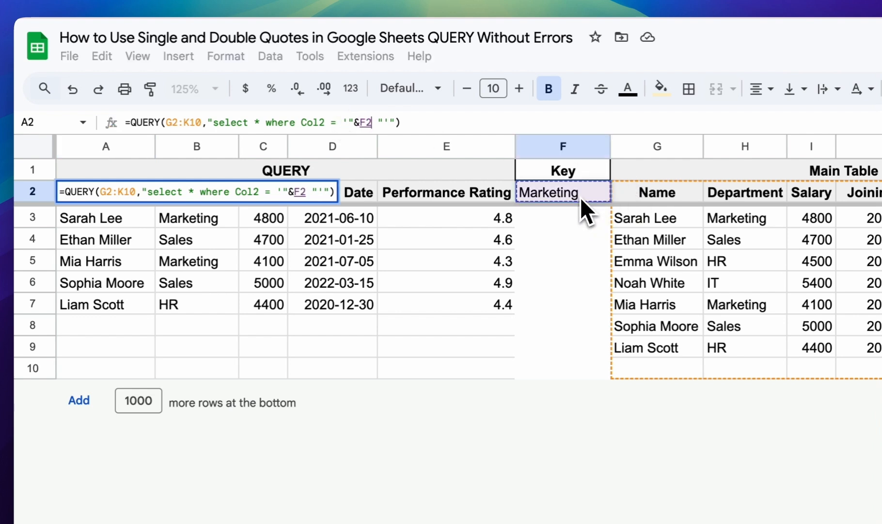
pyautogui.write('&')
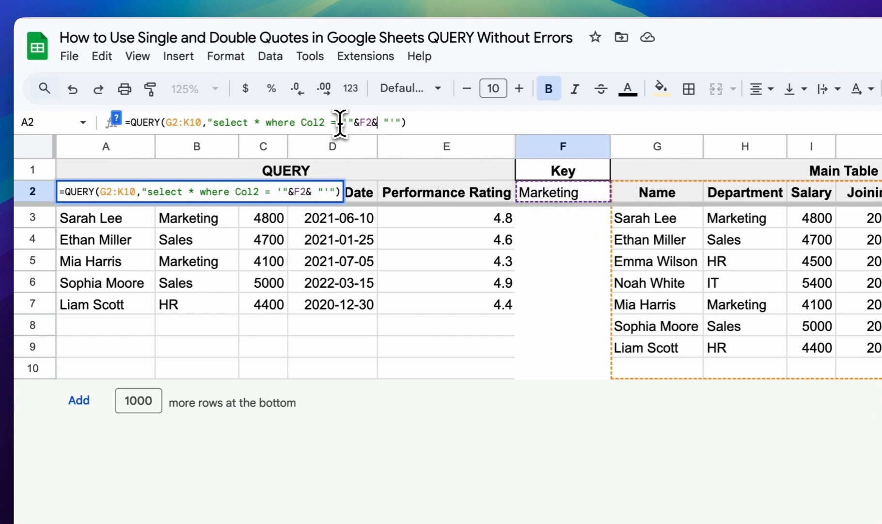
pyautogui.click(394, 122)
pyautogui.click(354, 123)
pyautogui.press('BackSpace')
pyautogui.click(352, 122)
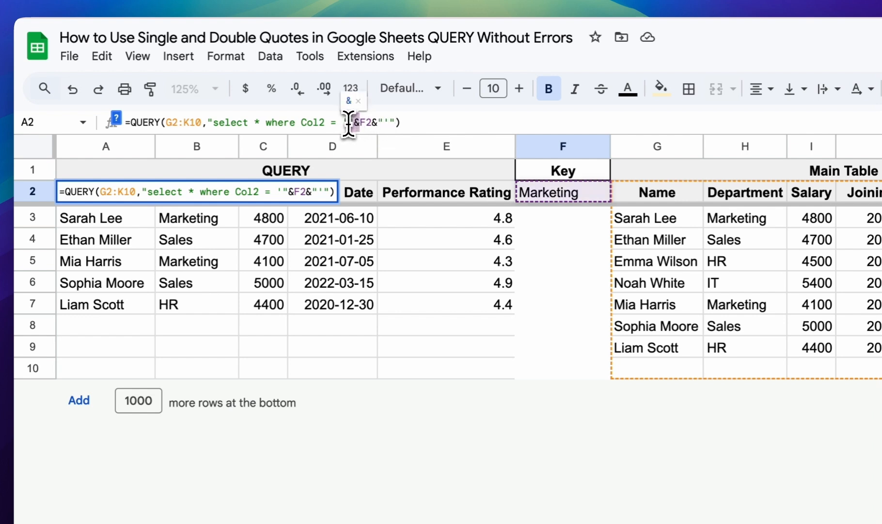
pyautogui.press('Return')
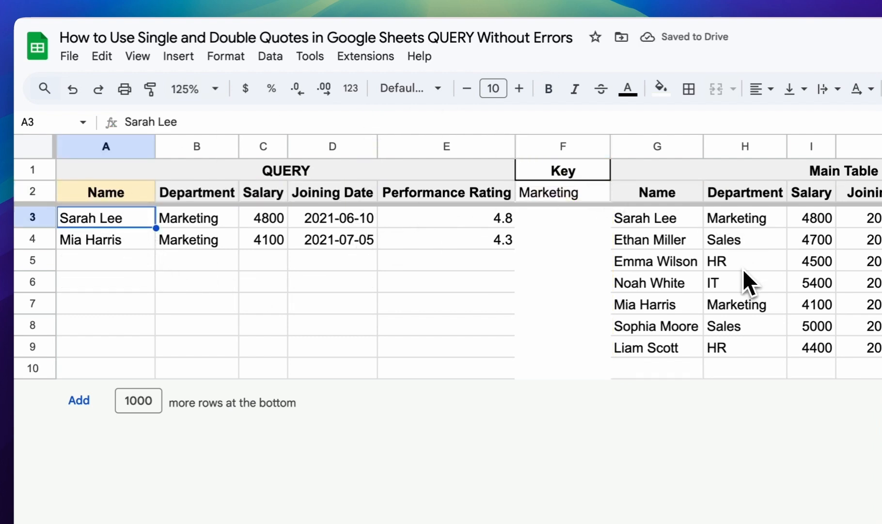
# Step: Copy Sales from H4 into the Key cell F2, and select A2 to show the query formula
pyautogui.click(739, 245)
pyautogui.hotkey('ctrl', 'c')
pyautogui.click(585, 196)
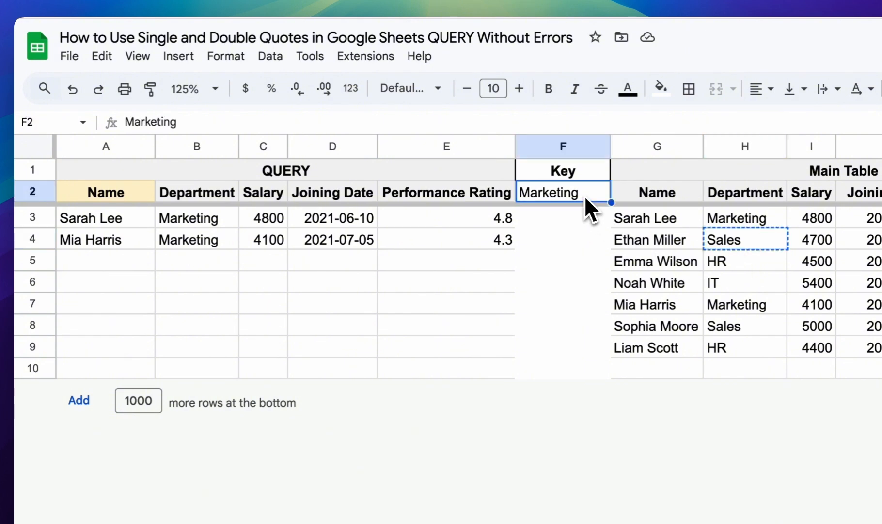
pyautogui.hotkey('ctrl', 'v')
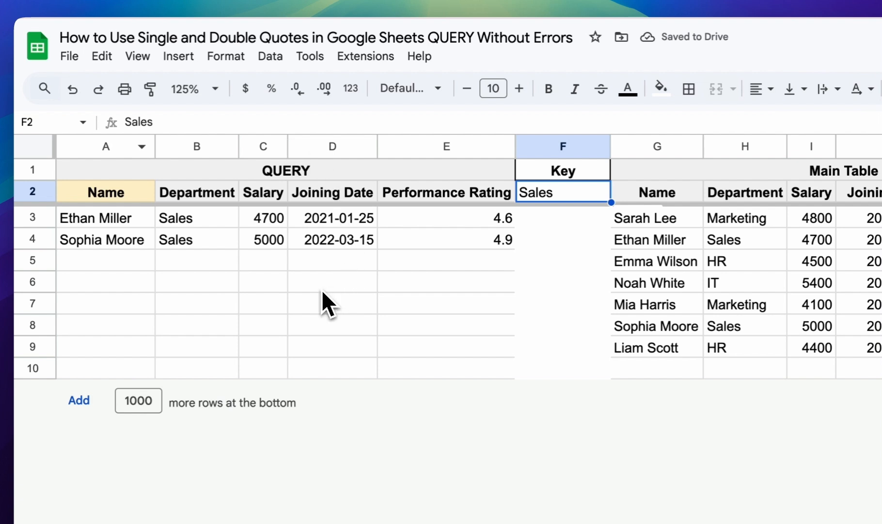
pyautogui.click(130, 190)
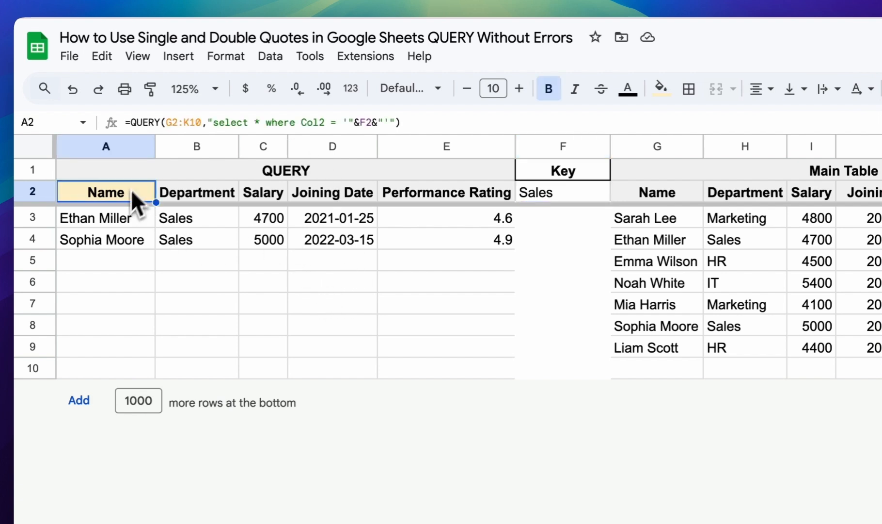